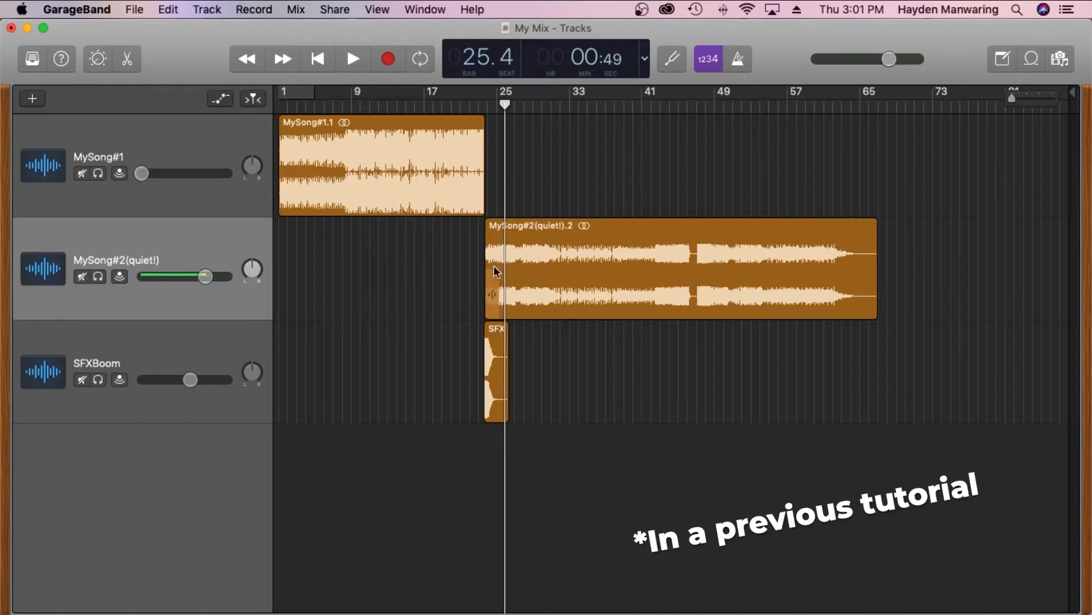
Show the volume automation lanes on all the tracks
left_click(305, 7)
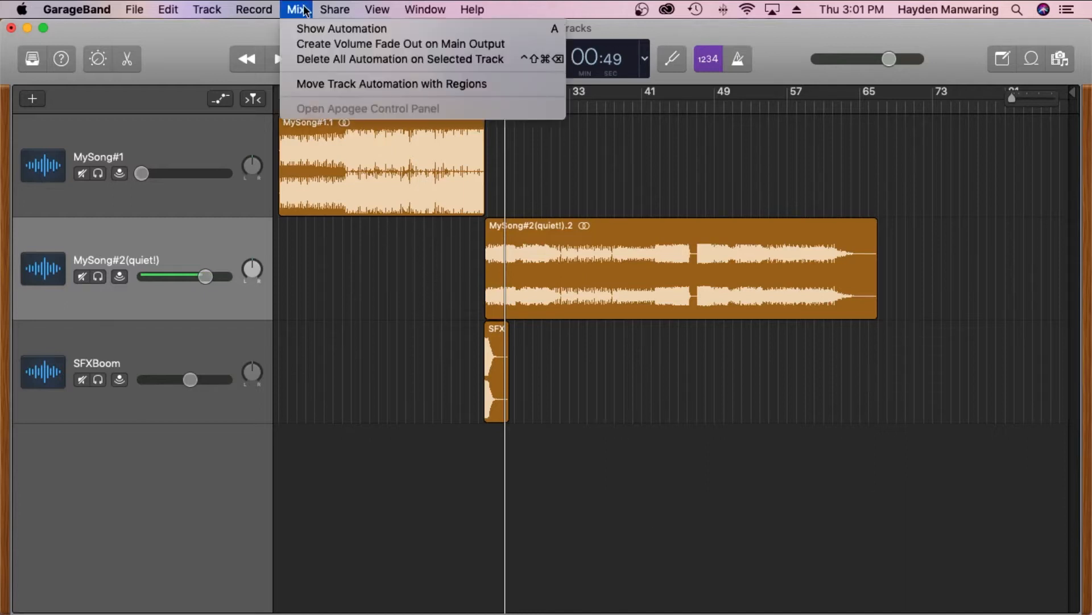
left_click(305, 29)
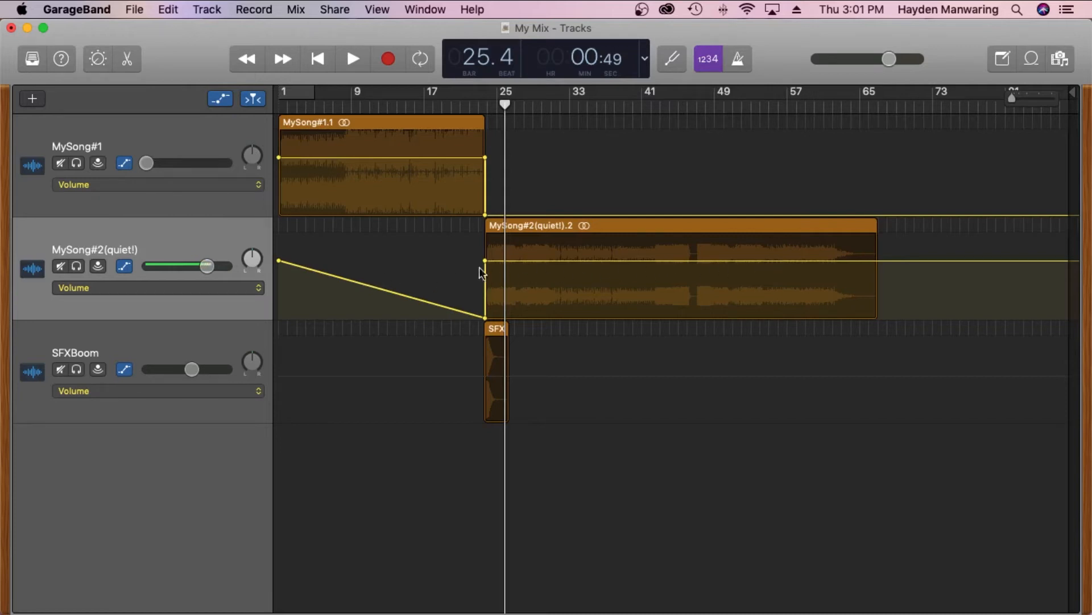
Try to lower the MySong#2(quiet!) volume with its track slider and play the song briefly to check the level
left_click_drag(203, 265, 174, 265)
left_click_drag(175, 266, 205, 266)
left_click_drag(204, 265, 170, 266)
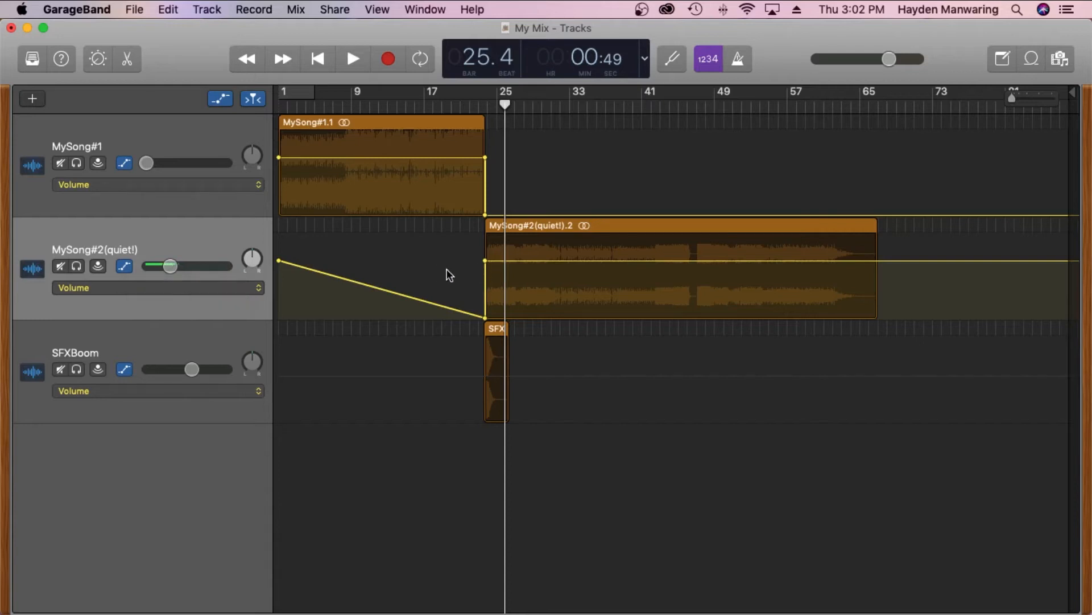
key("space")
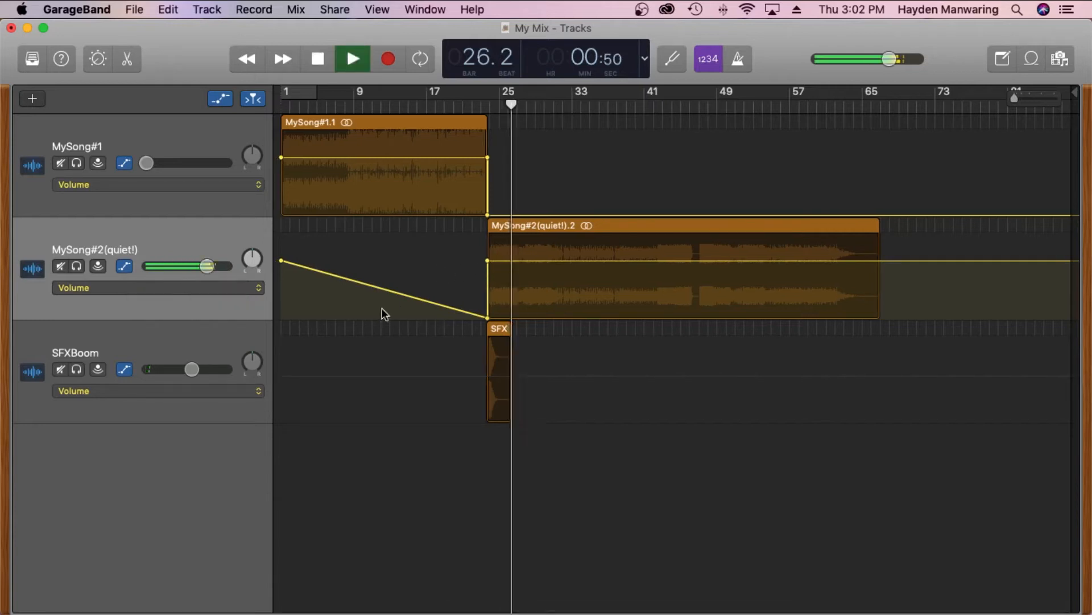
key("space")
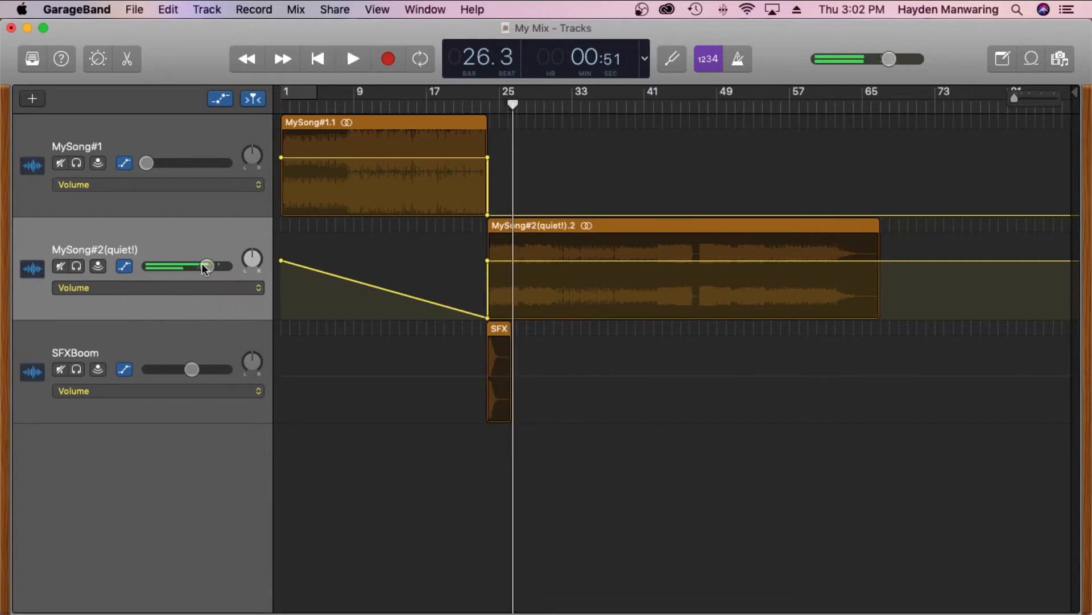
Raise the volume automation from the start of the MySong#2(quiet!) region to the top of its range and hide the automation
left_click(495, 261)
left_click(487, 261)
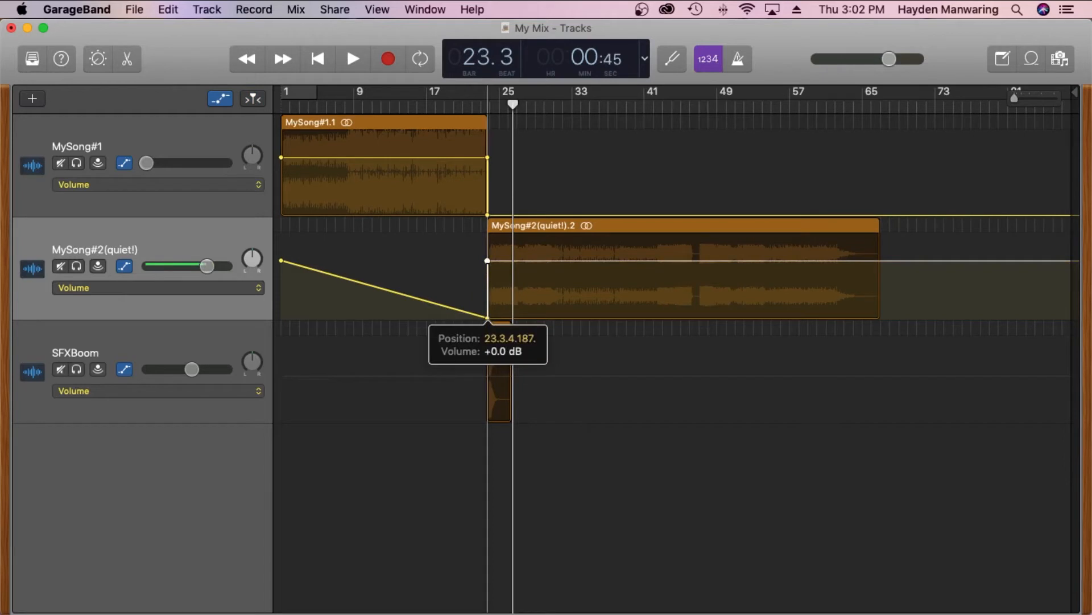
left_click_drag(488, 261, 488, 235)
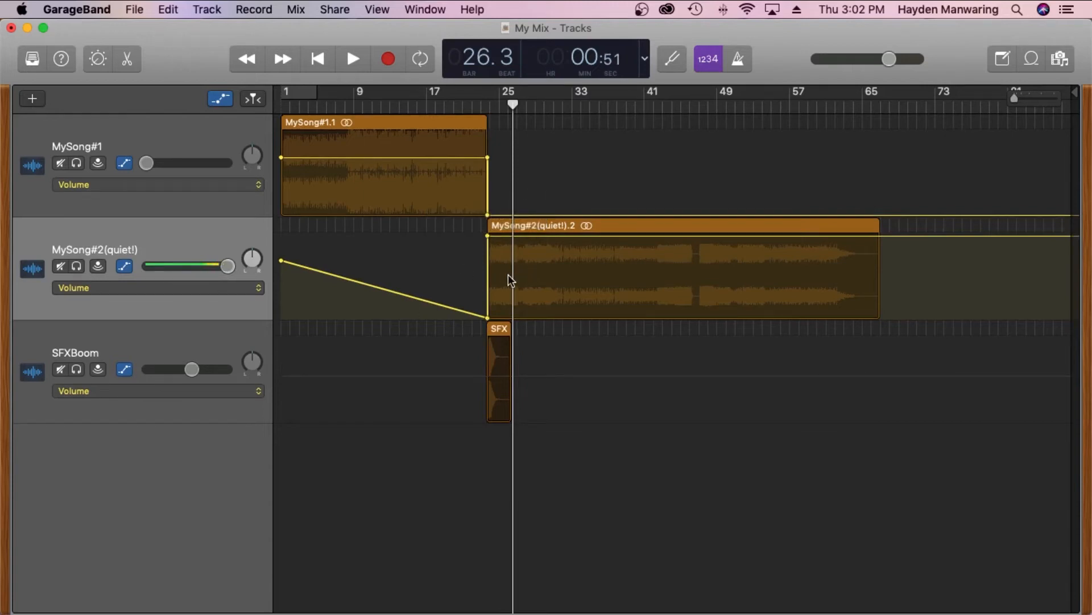
key("a")
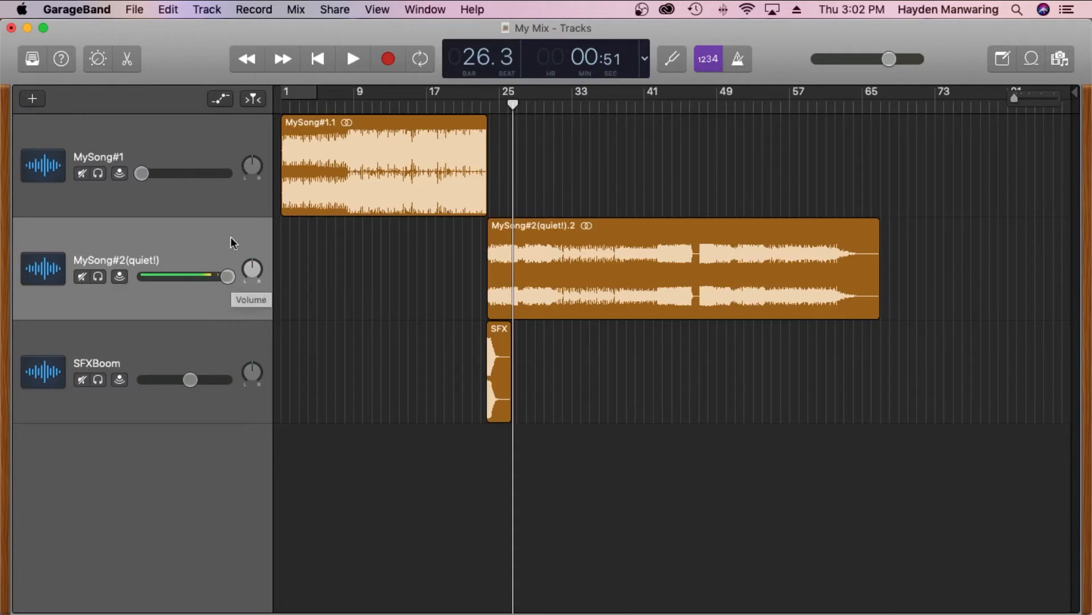
Play the transition from MySong#1 into MySong#2(quiet!) starting at bar 22 to compare their loudness
left_click(481, 105)
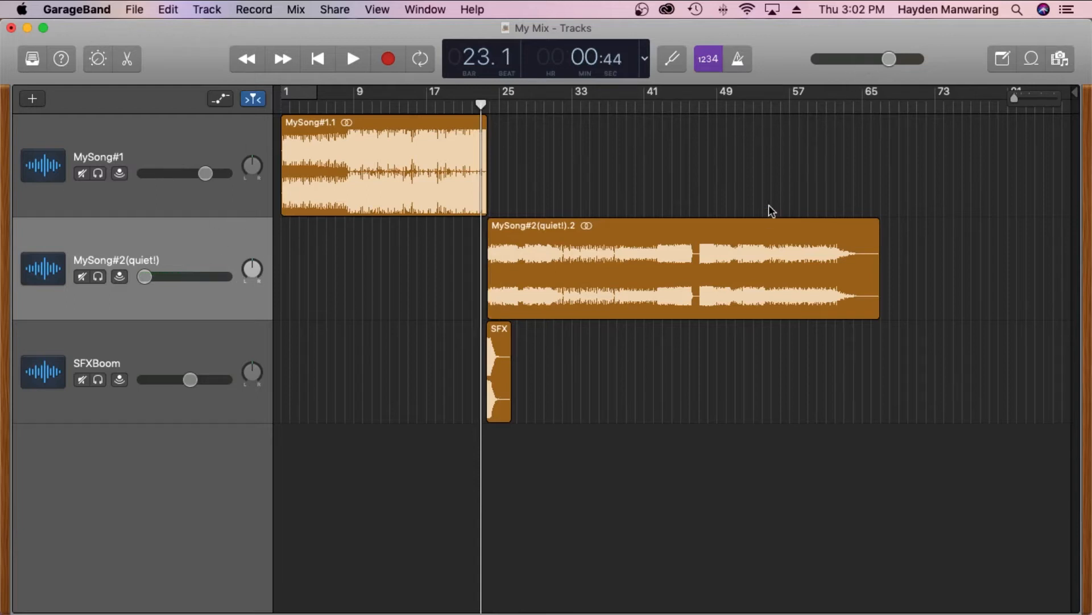
left_click(473, 107)
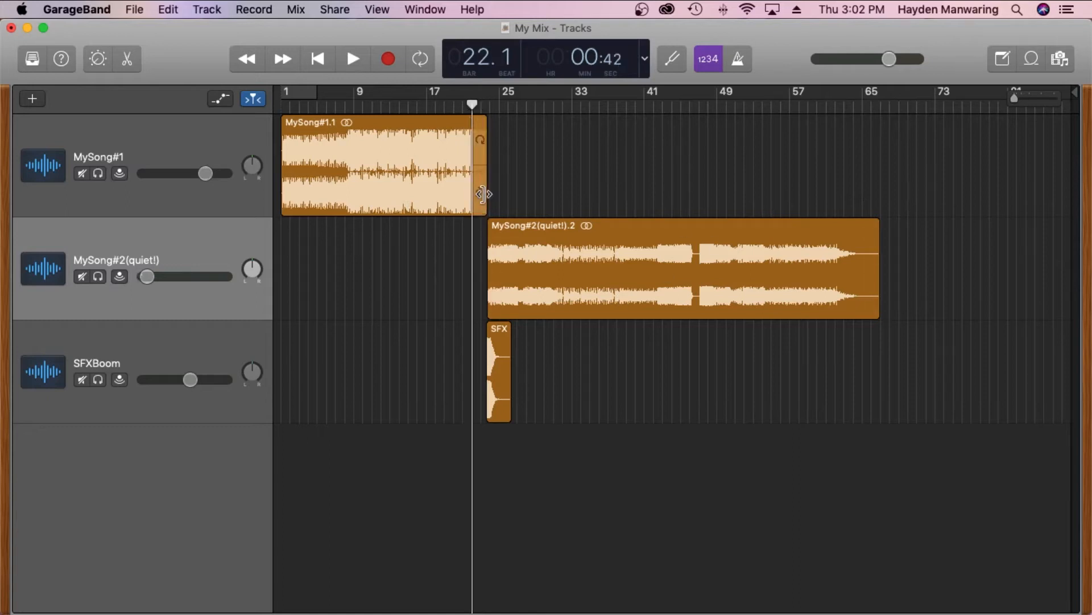
key("space")
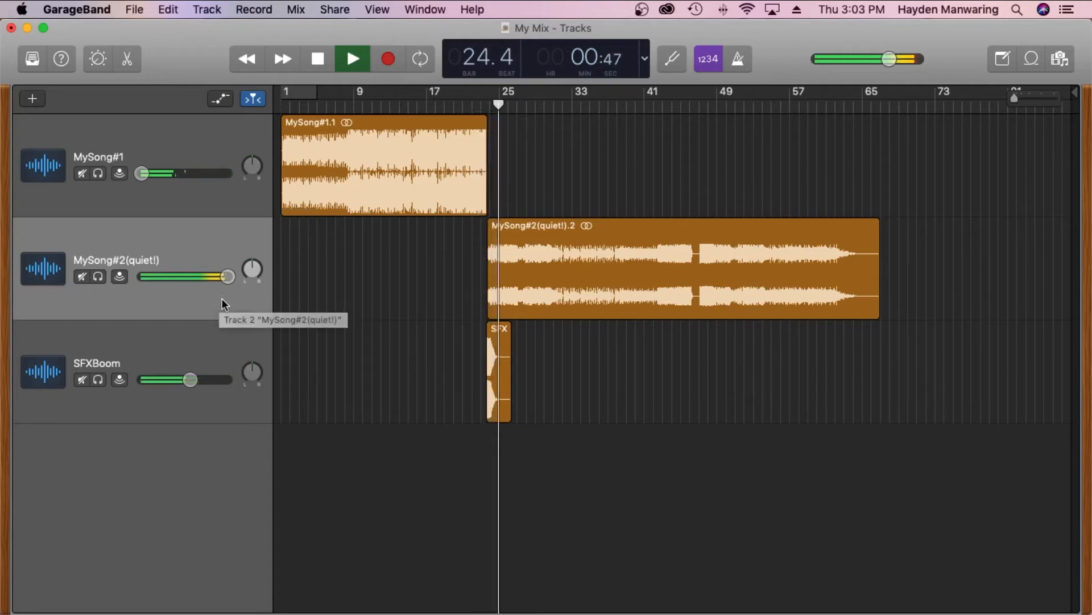
key("space")
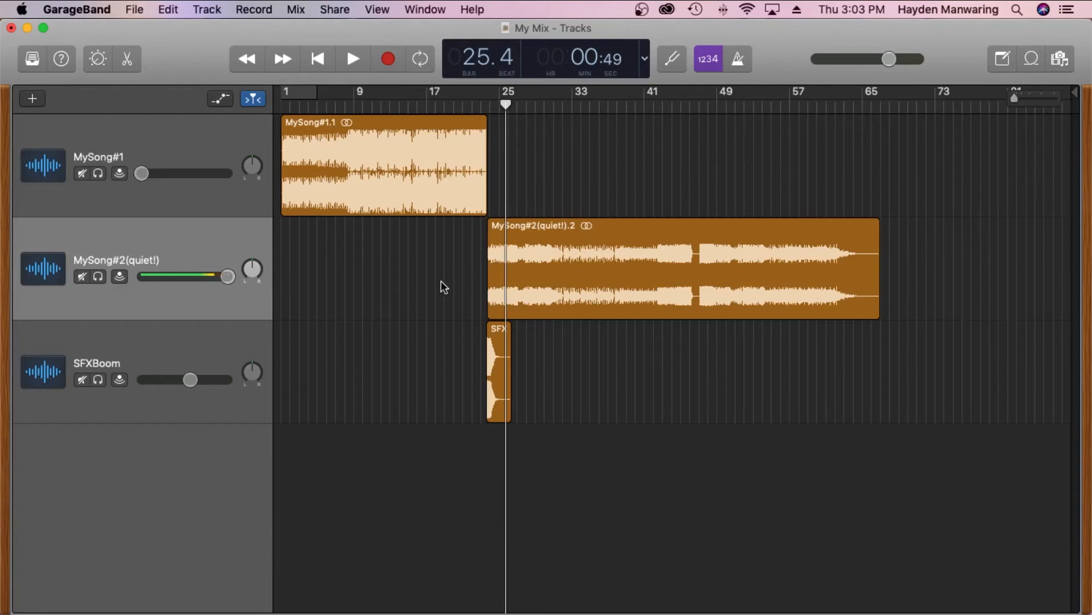
scroll(441, 281, "right", 1)
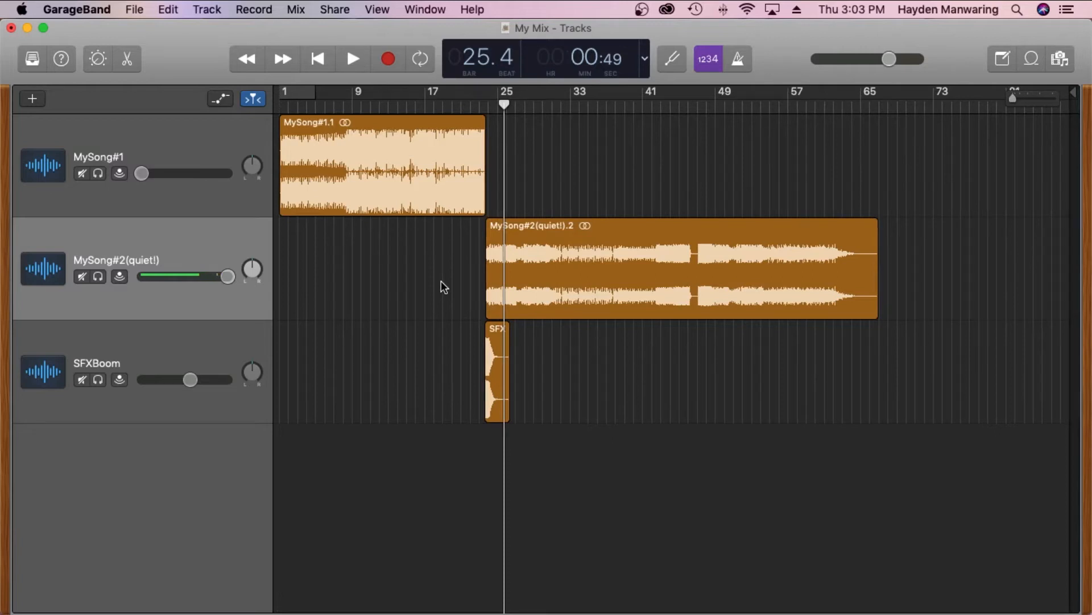
scroll(441, 281, "left", 1)
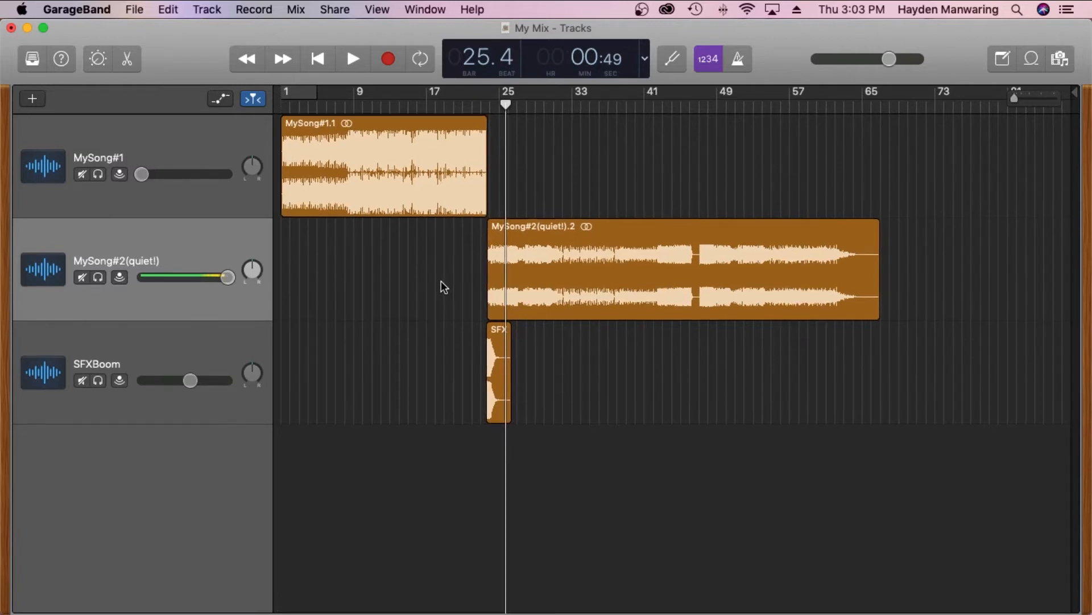
scroll(442, 281, "down", 1)
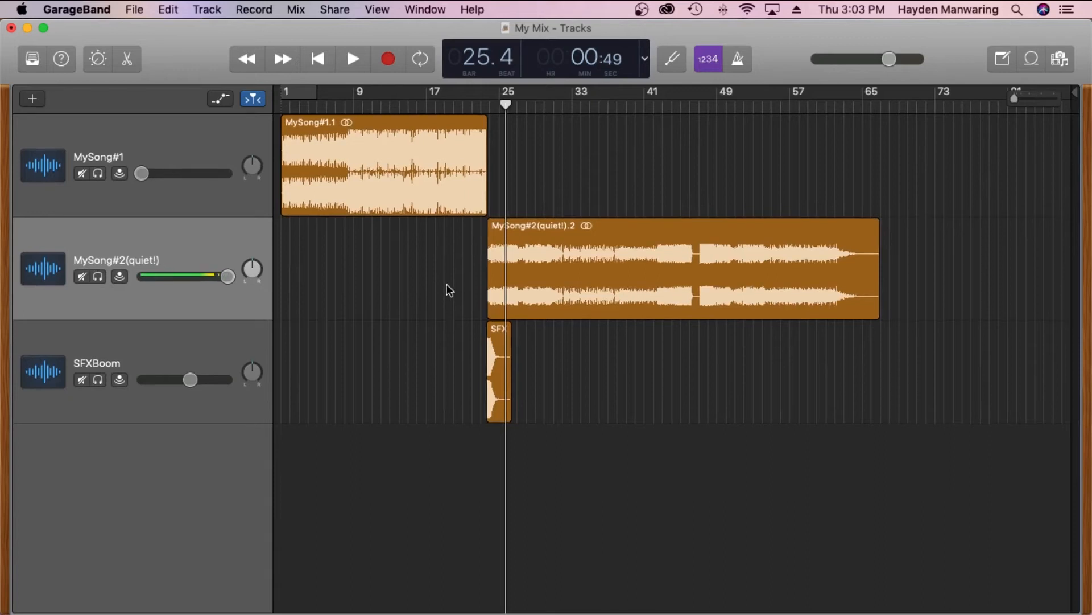
Select the MySong#2(quiet!) region and show its track's Smart Controls with the plug-ins list expanded
left_click(588, 246)
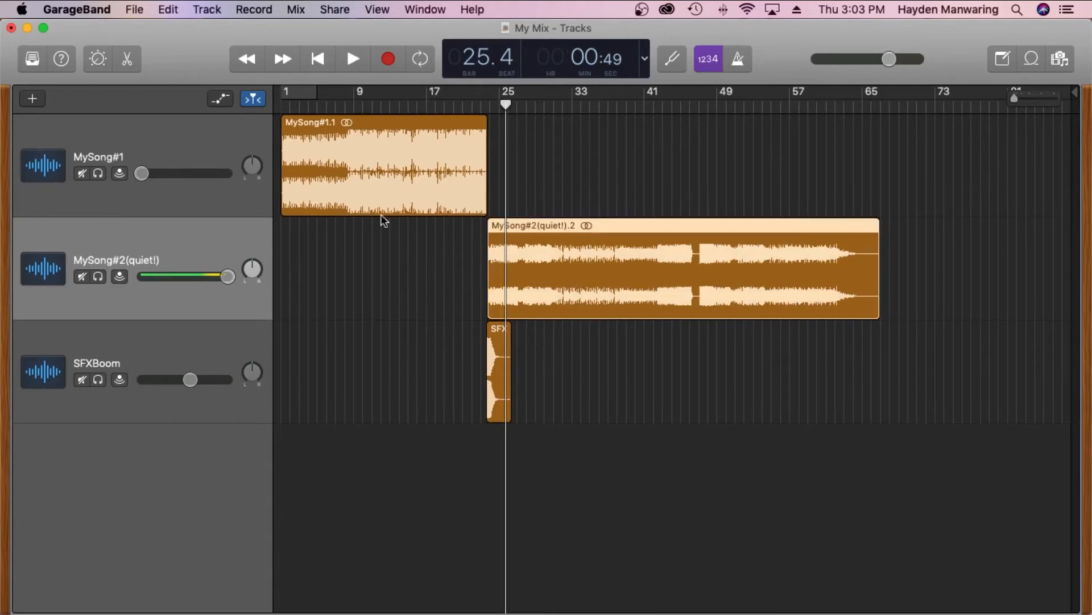
left_click(97, 58)
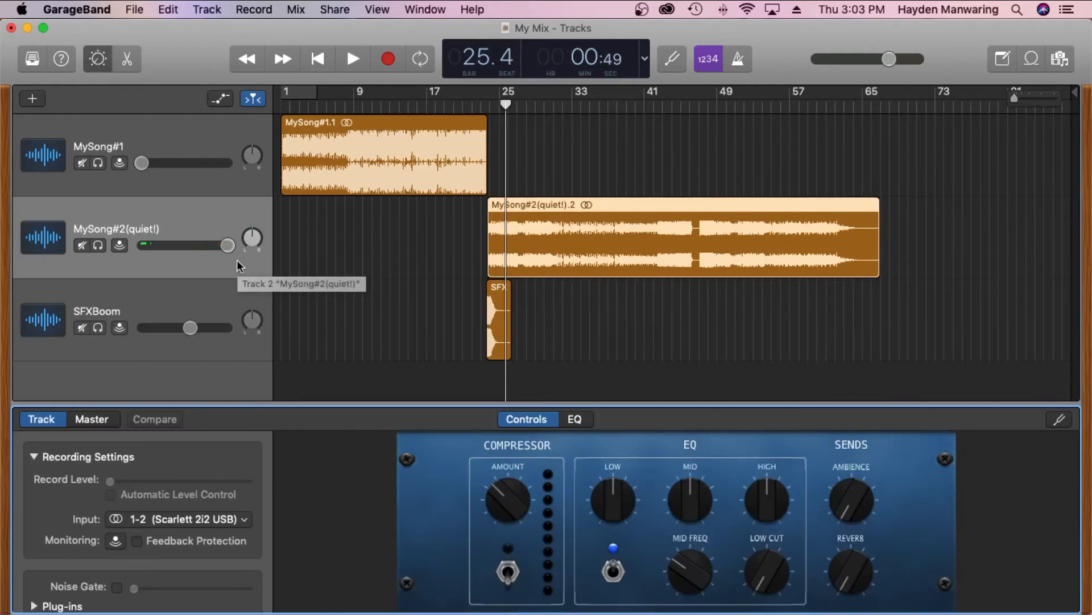
scroll(209, 435, "down", 1)
scroll(208, 435, "down", 3)
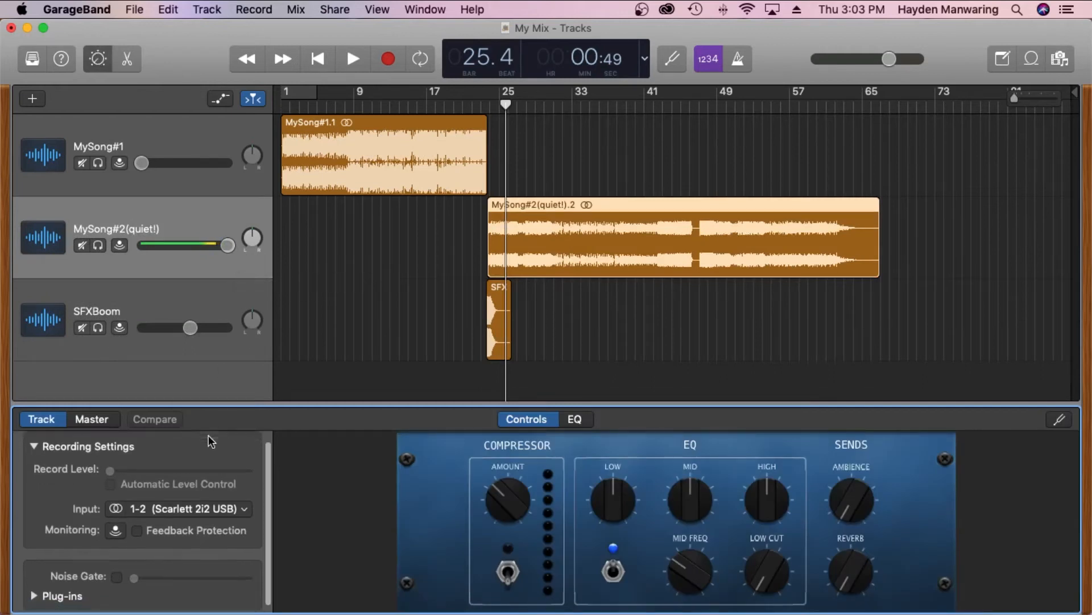
left_click(35, 587)
scroll(56, 517, "down", 5)
scroll(56, 517, "down", 2)
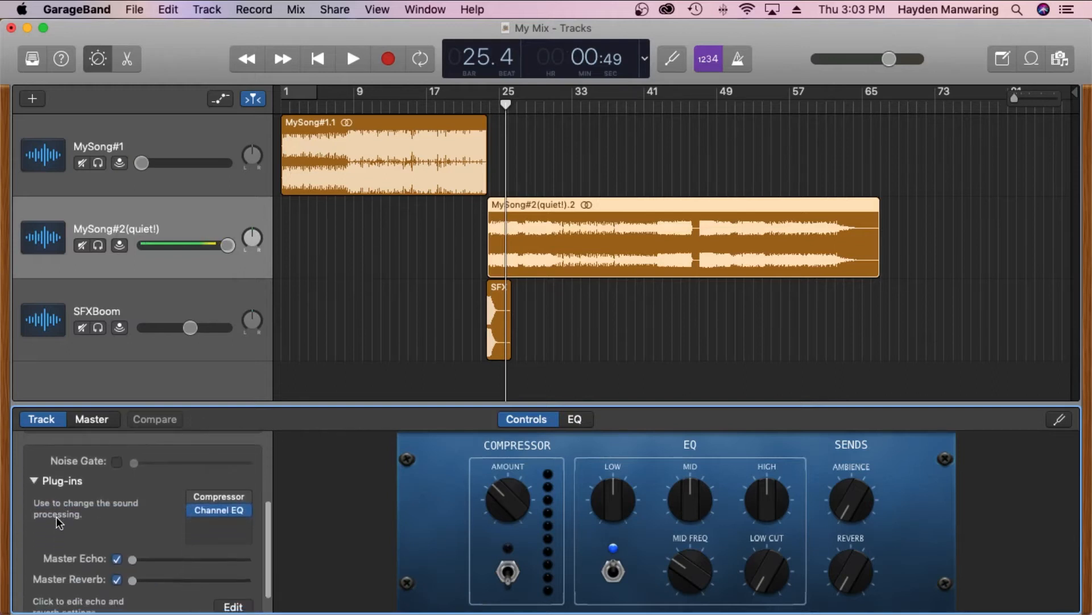
Add a Limiter from the Dynamics plug-ins to the first empty plug-in slot of the MySong#2(quiet!) track
left_click(238, 525)
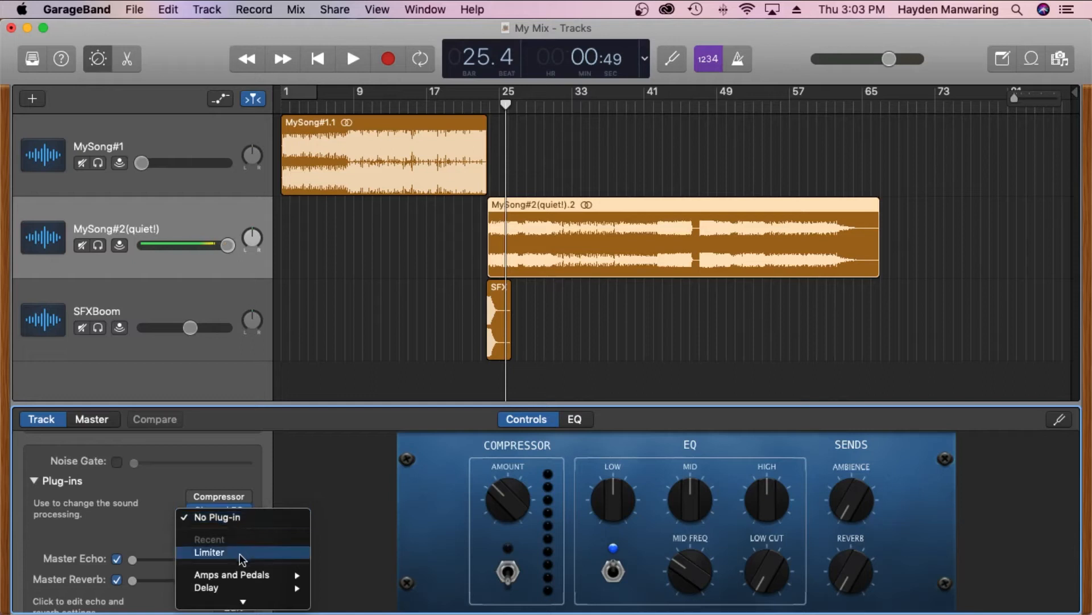
scroll(240, 555, "down", 3)
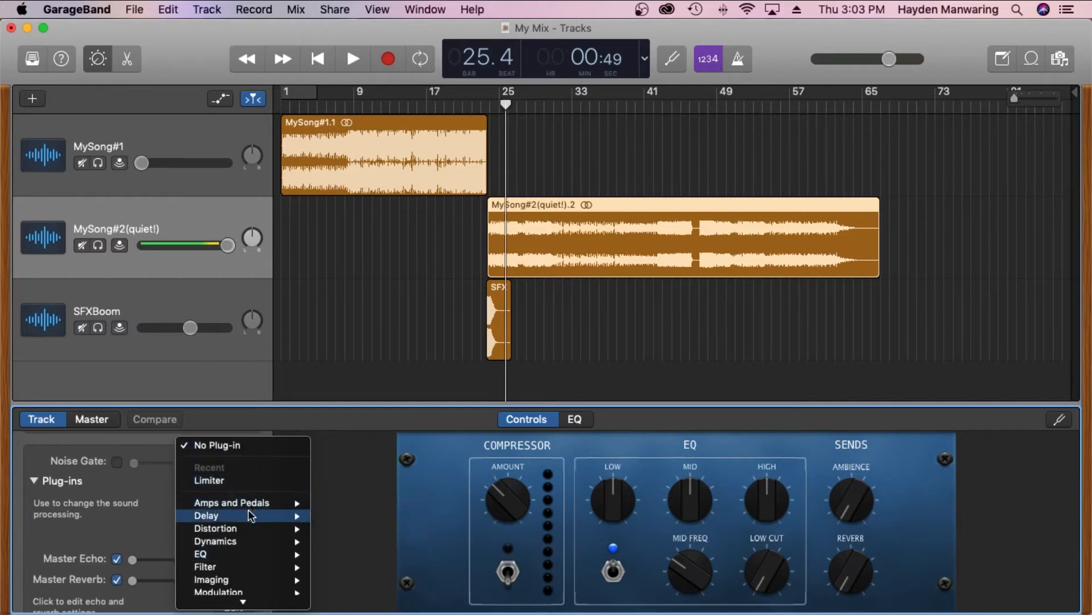
mouse_move(247, 540)
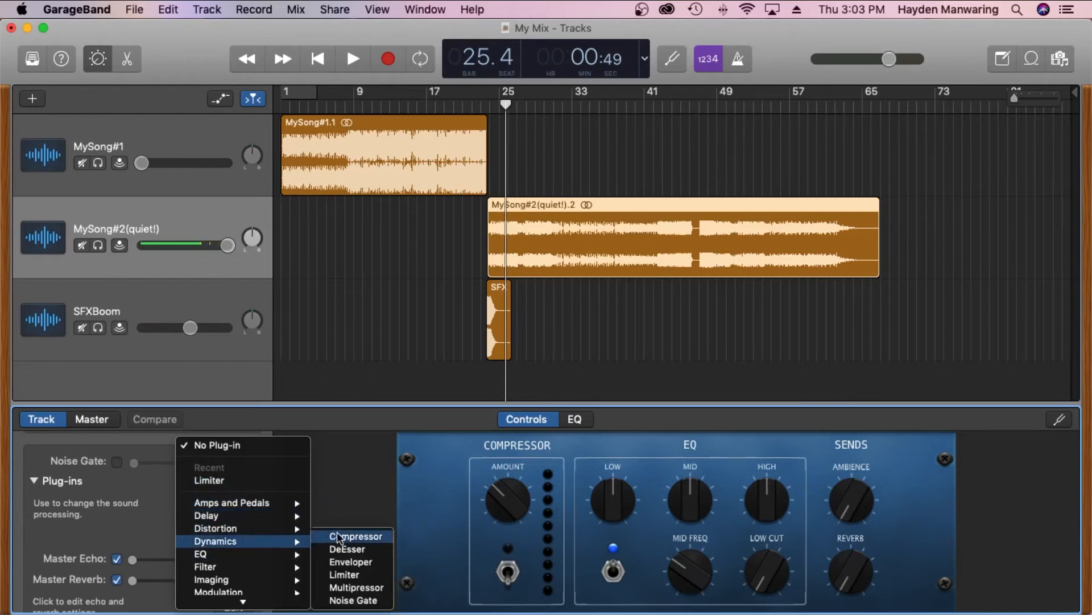
left_click(342, 575)
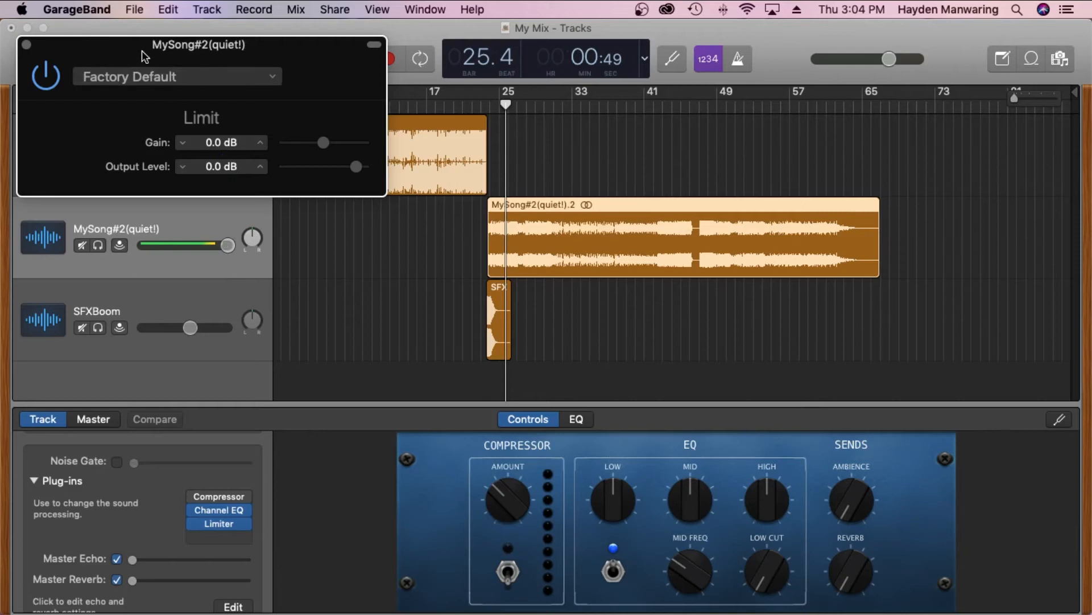
Raise the Limiter's gain above 0 dB on the MySong#2(quiet!) track and close the plug-in window
left_click_drag(143, 51, 146, 36)
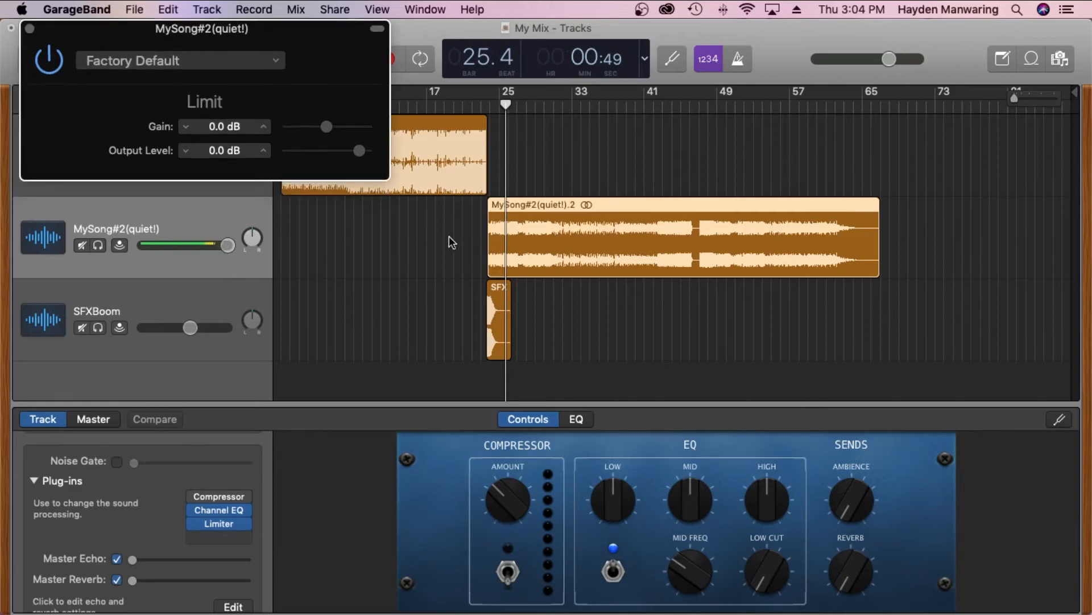
scroll(442, 242, "right", 1)
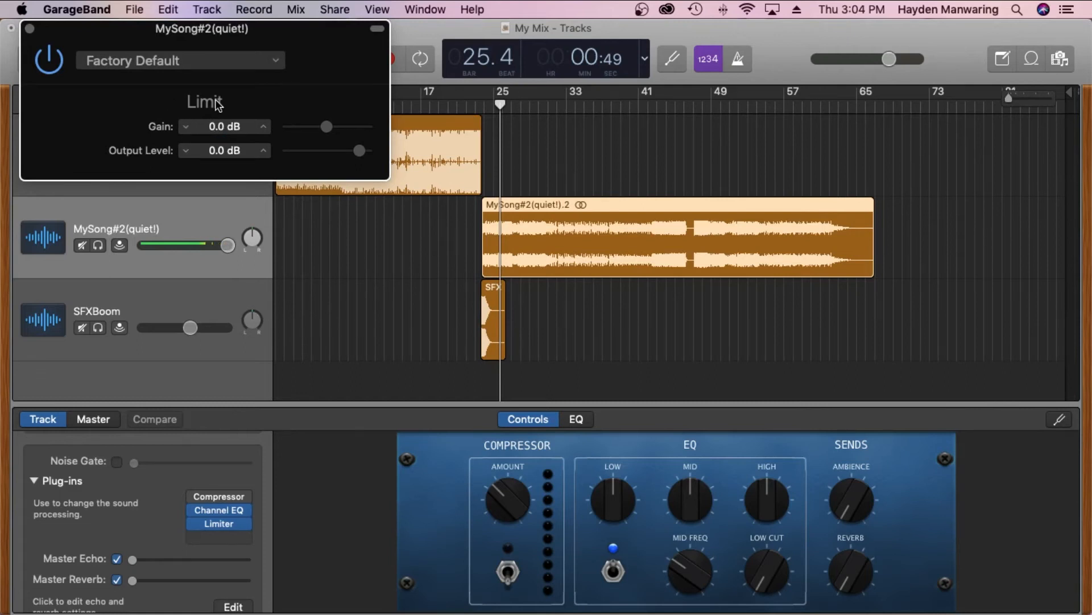
left_click_drag(323, 125, 337, 127)
left_click(30, 28)
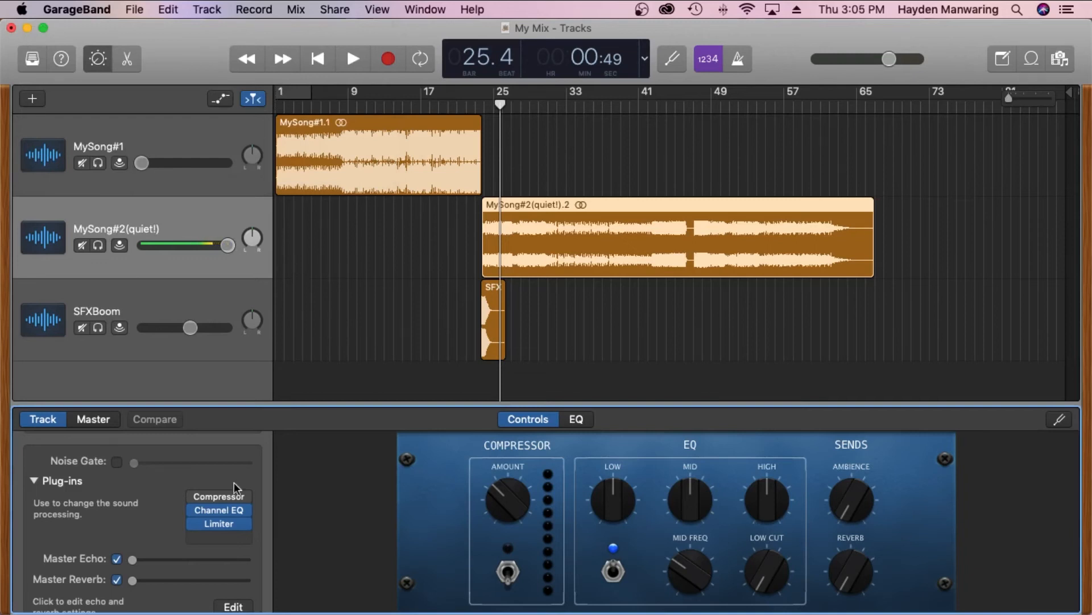
Reopen the Limiter on the MySong#2(quiet!) track, set its gain to 0.0 dB and close it
left_click(220, 522)
left_click_drag(347, 128, 329, 131)
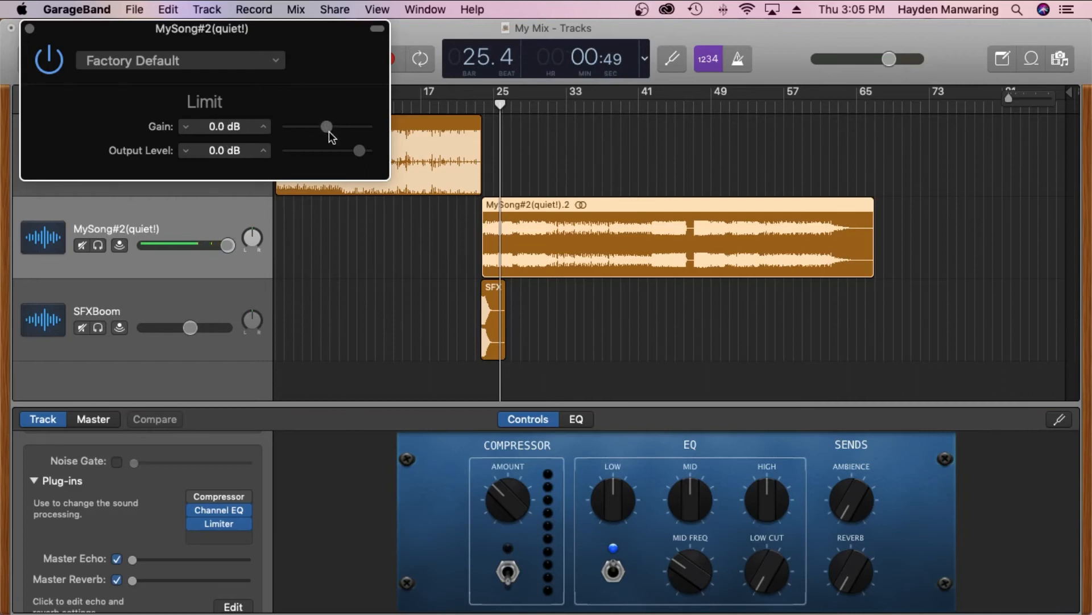
left_click(28, 26)
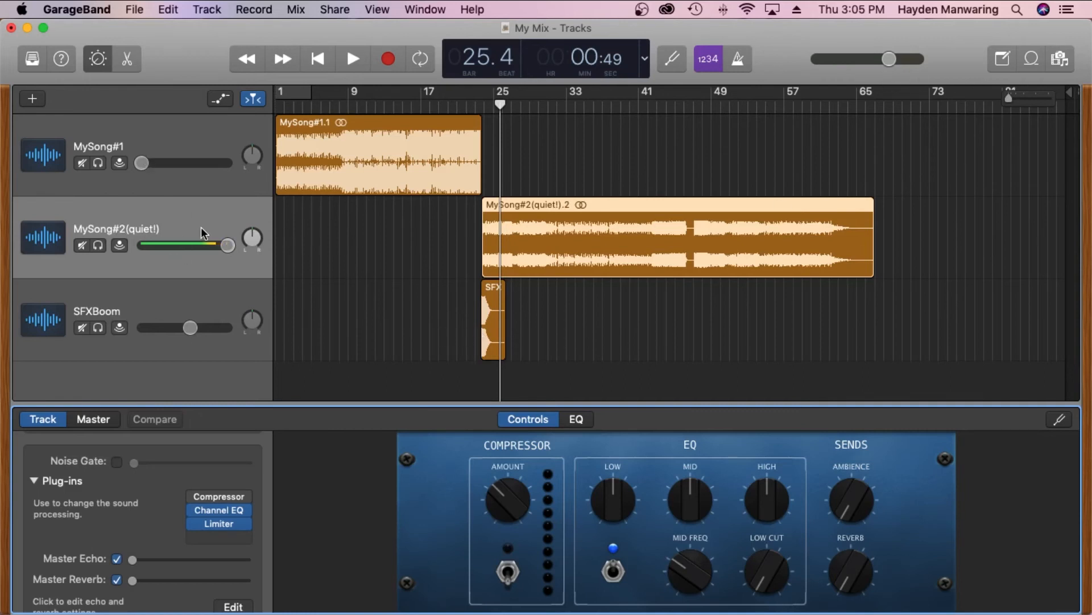
Show the automation, lower the MySong#2(quiet!) track's volume slider slightly and hide the automation
key("a")
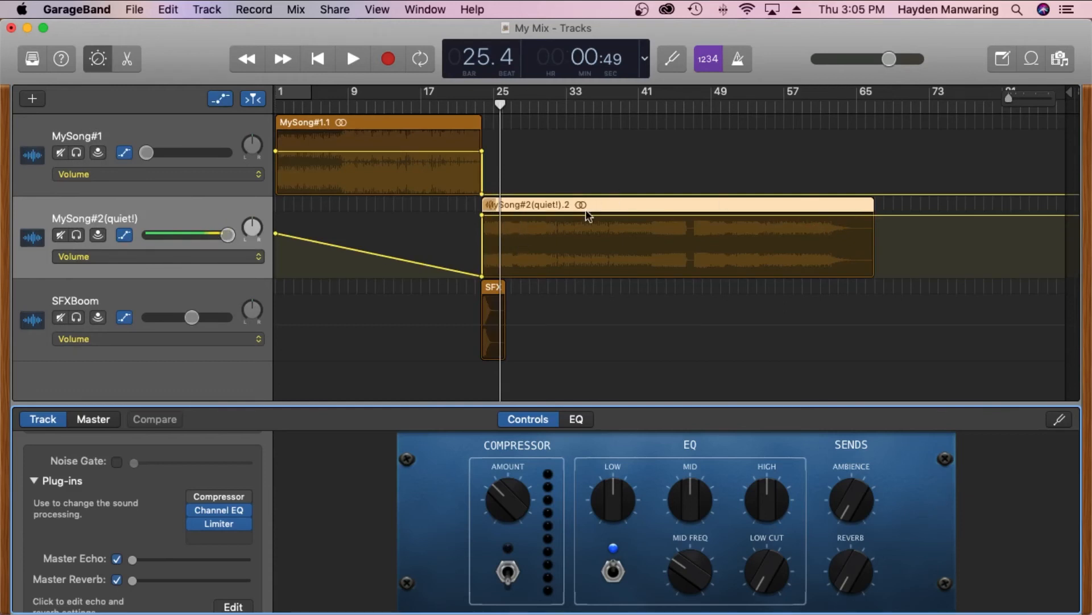
key("a")
key("a")
left_click_drag(227, 235, 218, 238)
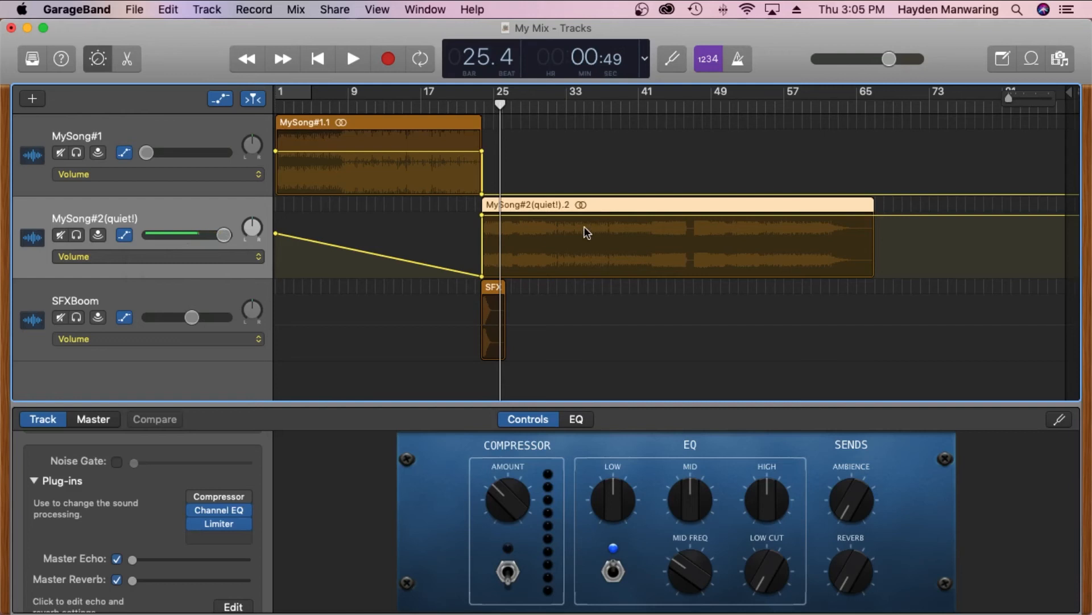
key("a")
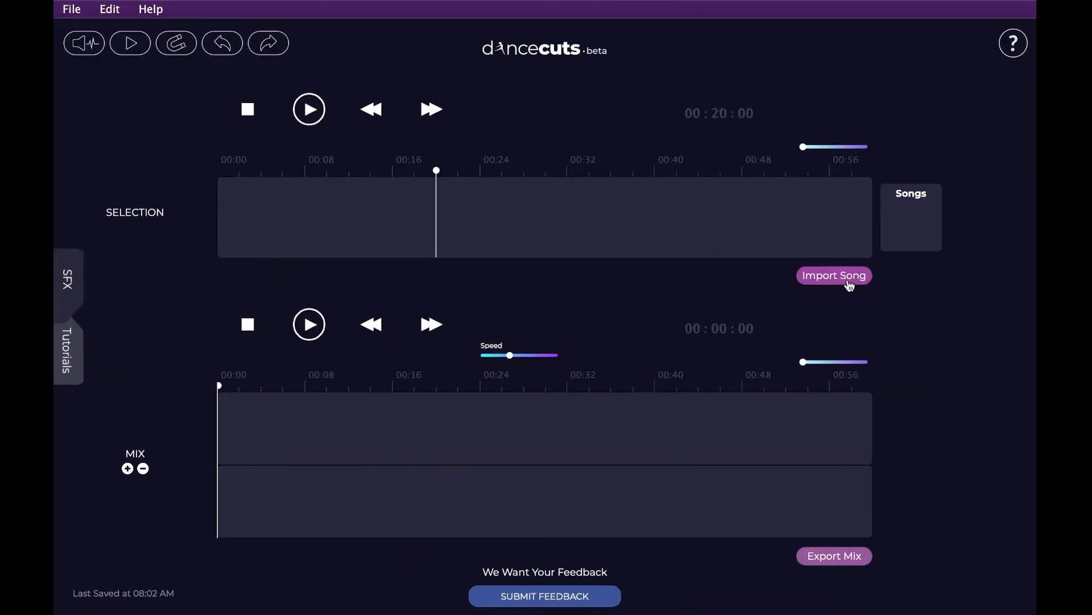
Switch to DanceCuts, import Song #1 and place about its first 24 seconds at the start of the upper mix track
left_click(834, 275)
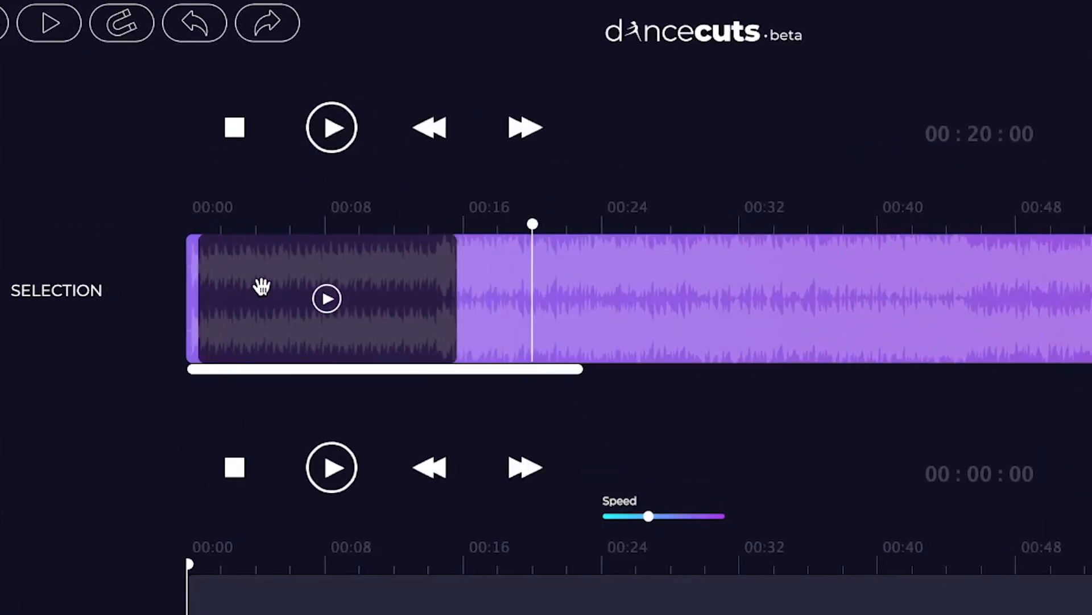
left_click_drag(456, 310, 596, 317)
left_click(336, 298)
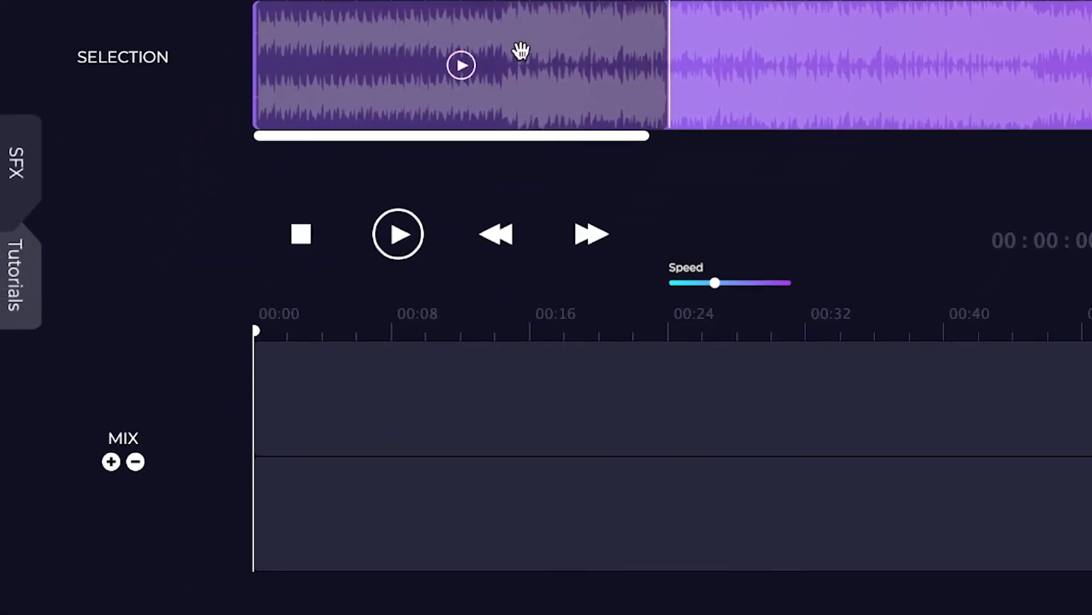
left_click_drag(520, 51, 500, 398)
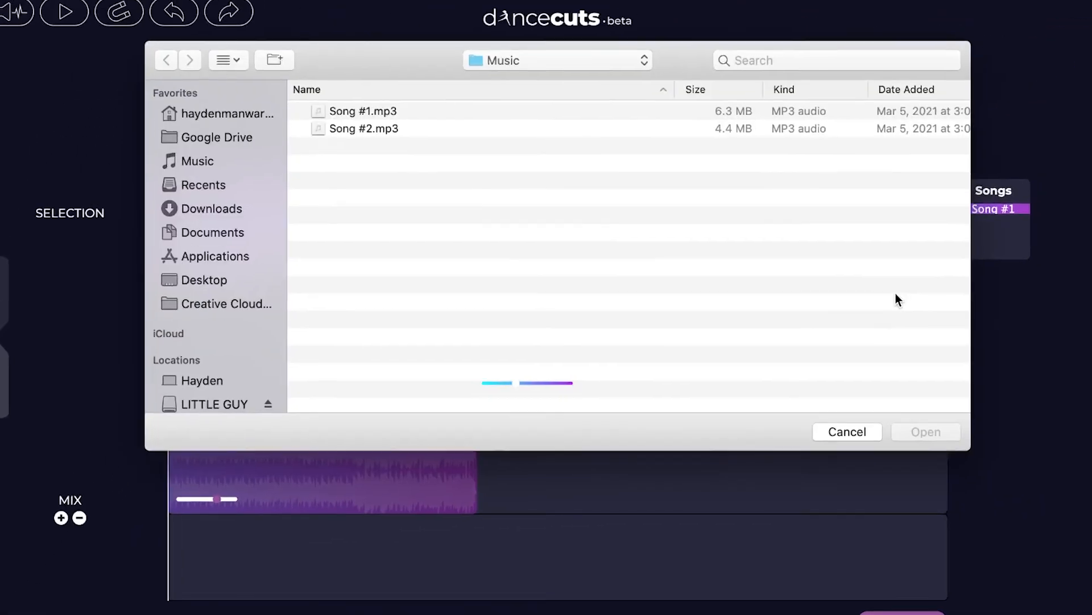
Import Song #2.mp3 from the Music folder into the selection timeline
double_click(393, 130)
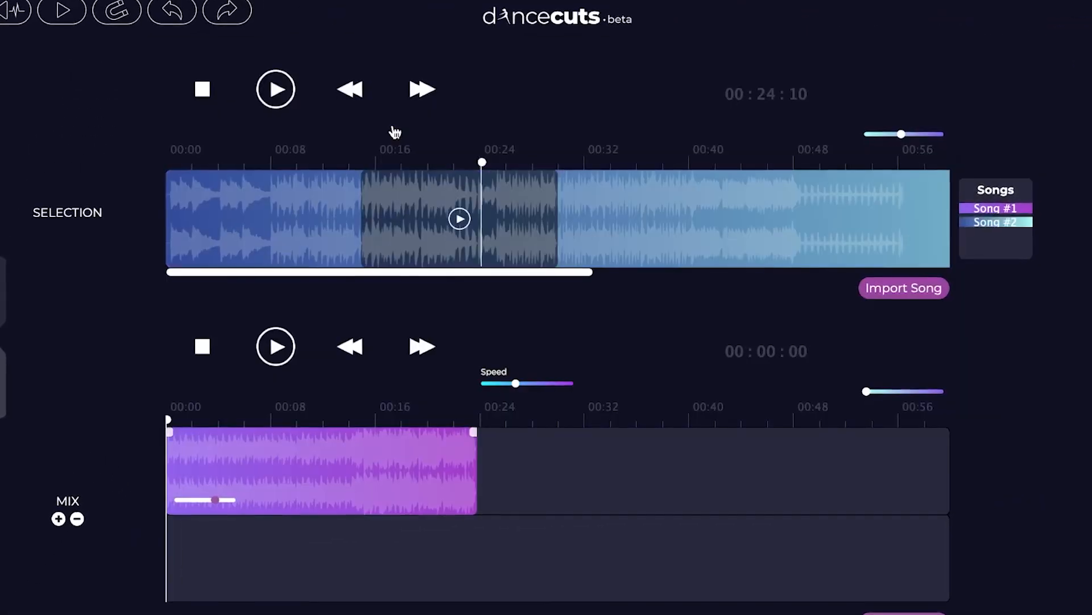
Select about 00:25 to 00:49 of Song #2 and place it on the lower mix track at the end of the Song #1 clip
left_click_drag(420, 230, 546, 227)
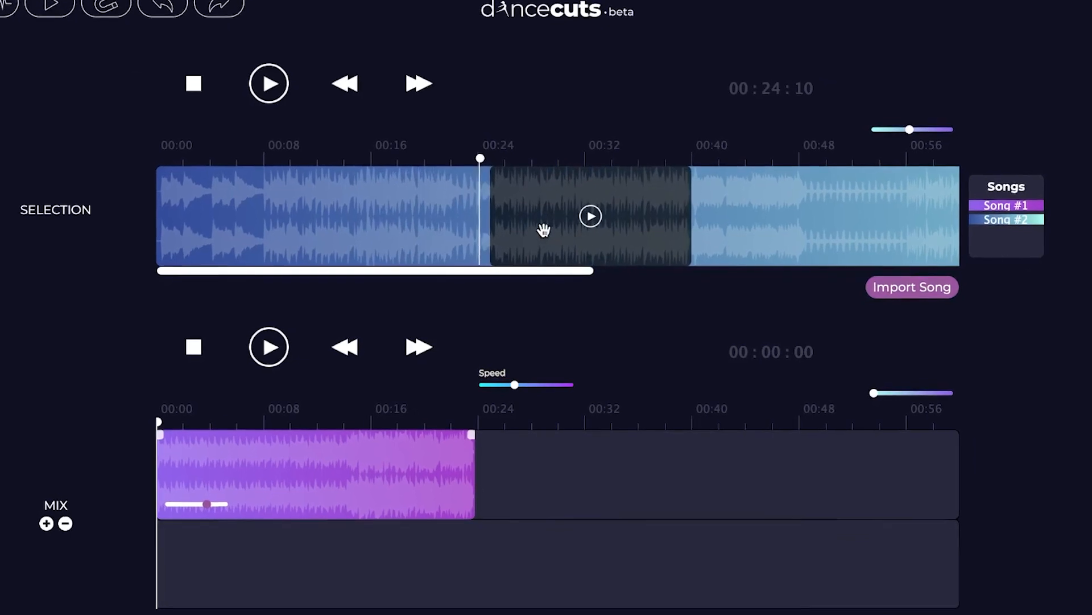
left_click_drag(688, 224, 722, 452)
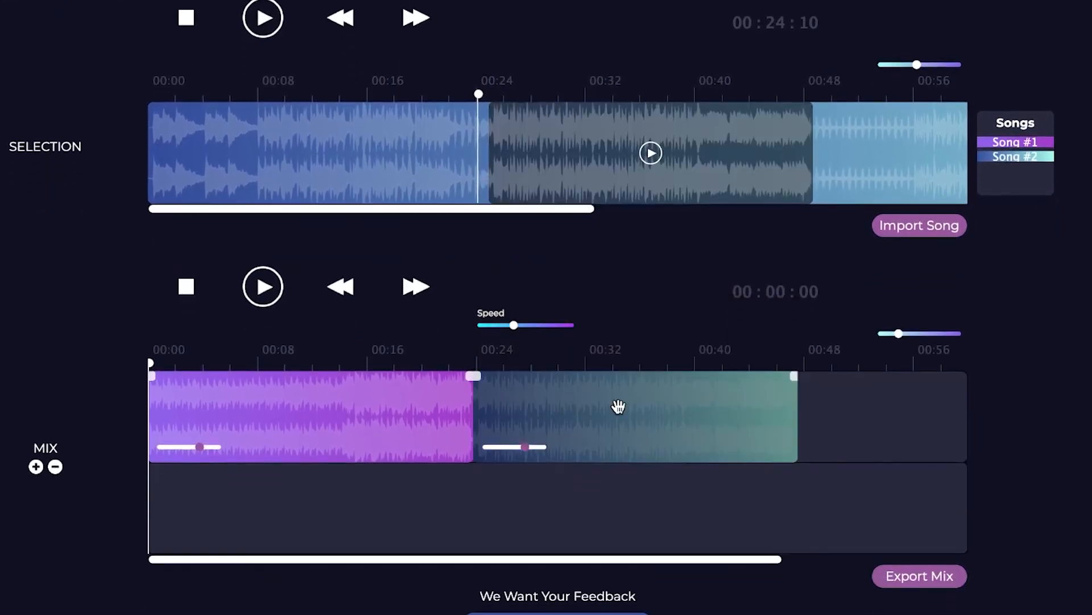
left_click_drag(618, 406, 614, 483)
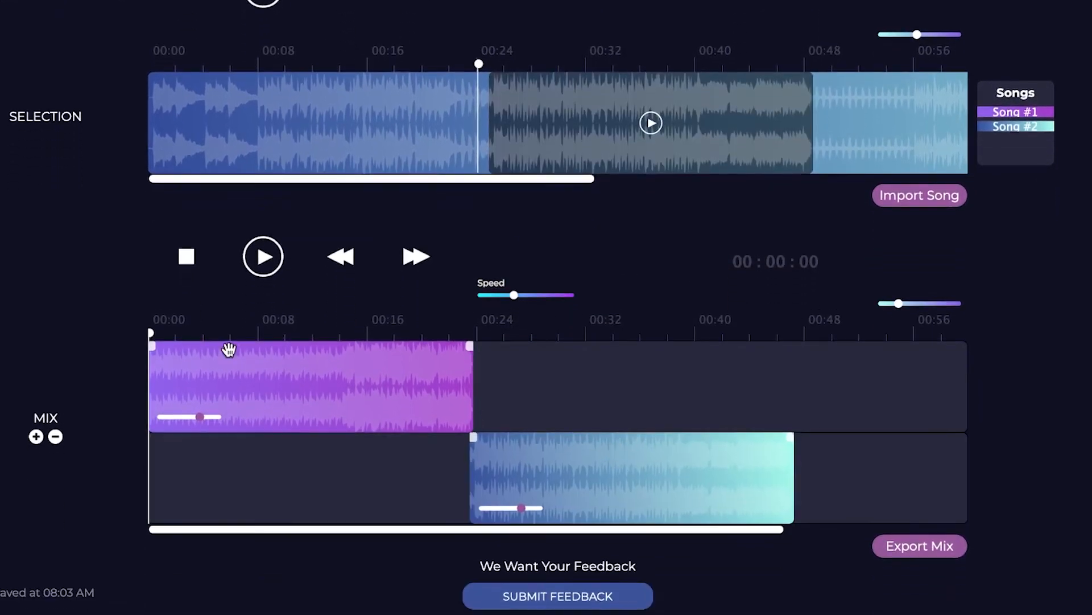
Add an orange sound effect from the SFX library to the upper mix track near the end of the Song #2 clip
left_click(26, 230)
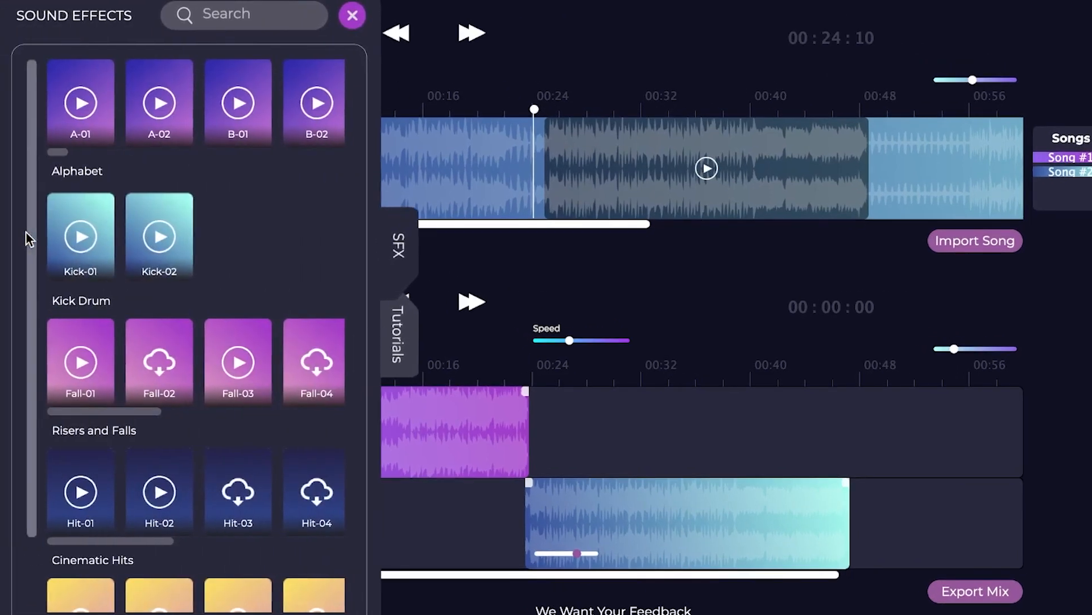
left_click_drag(318, 492, 872, 444)
left_click(406, 251)
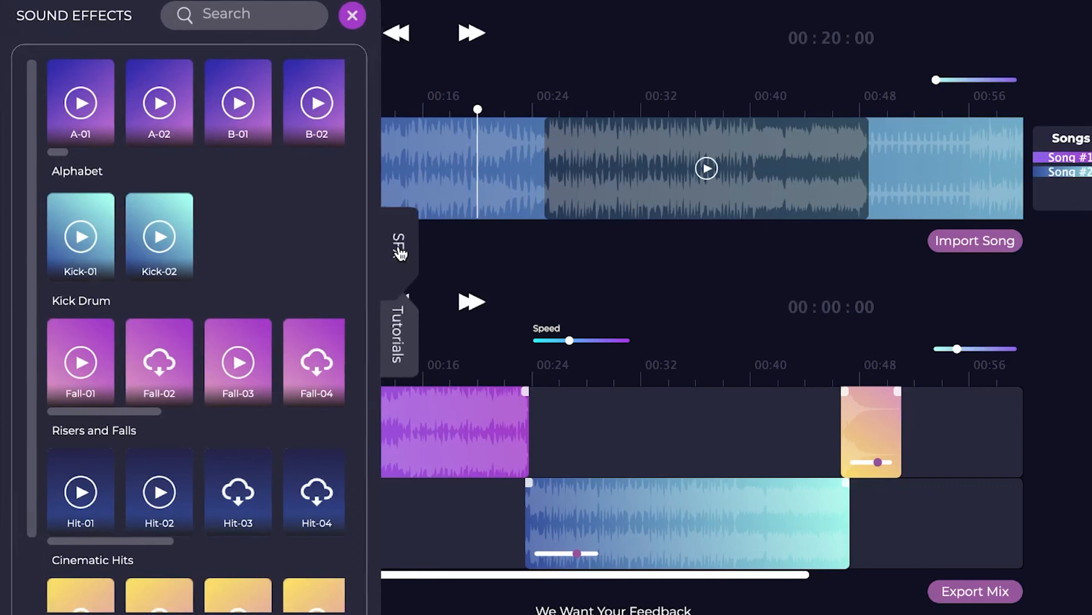
Raise the mix speed moderately and play the opening seconds of the mix
left_click_drag(569, 340, 599, 344)
left_click(322, 302)
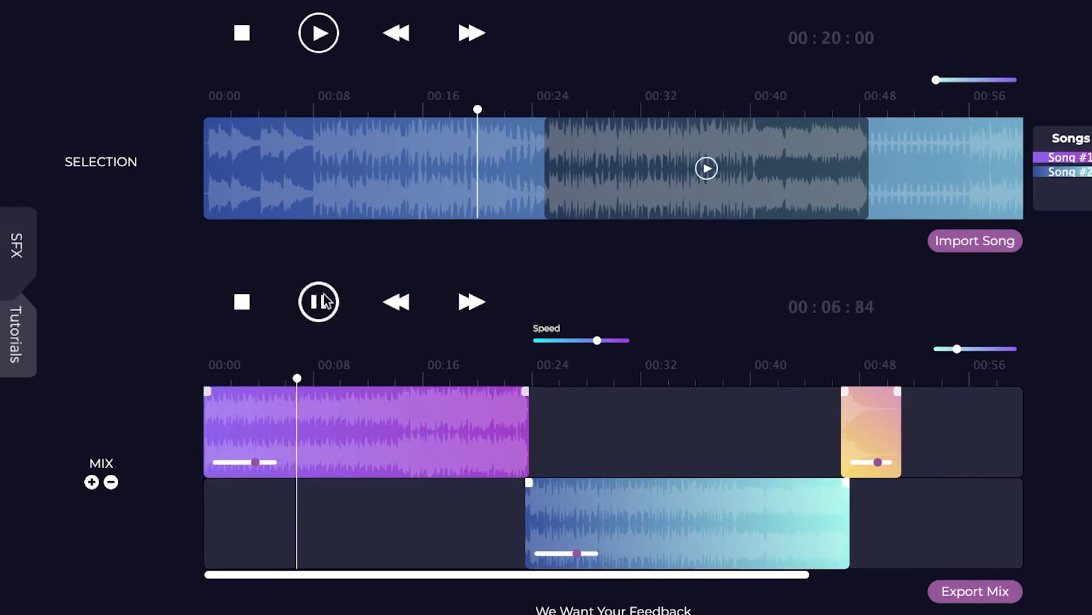
left_click(242, 304)
Place about 15 seconds of Song #1 on the lower mix track near 00:51 and shift the sound effect slightly later
left_click(471, 302)
left_click(471, 302)
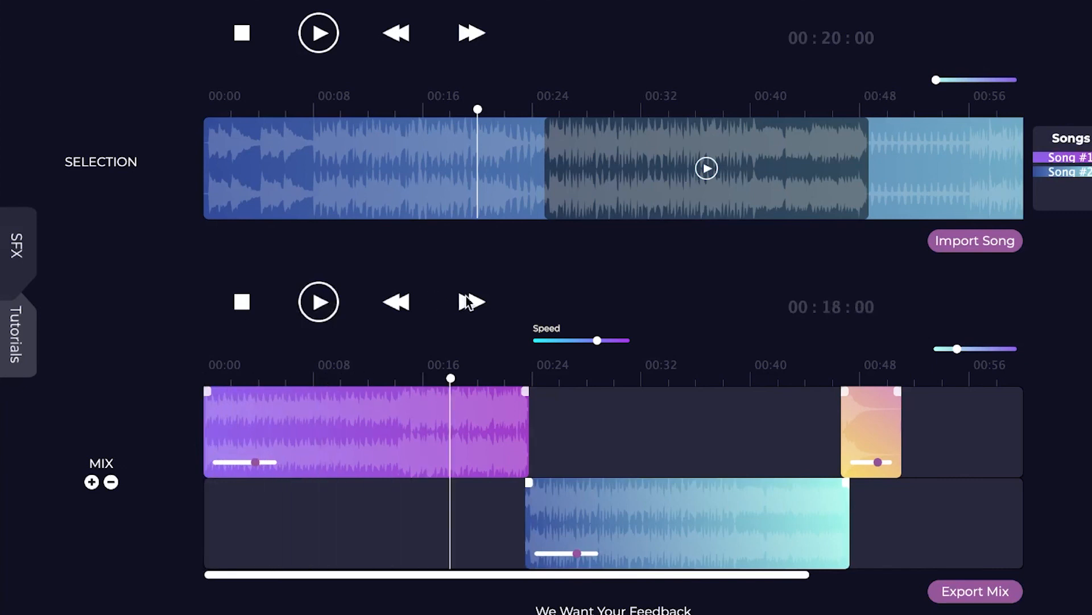
left_click(1059, 157)
left_click_drag(538, 177, 732, 408)
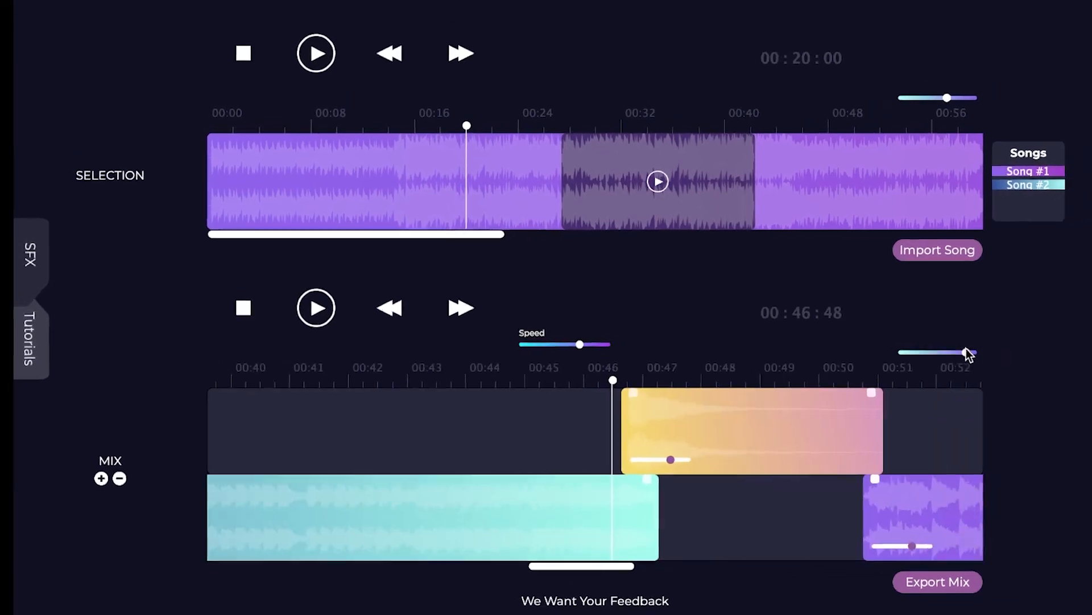
left_click_drag(671, 436, 696, 436)
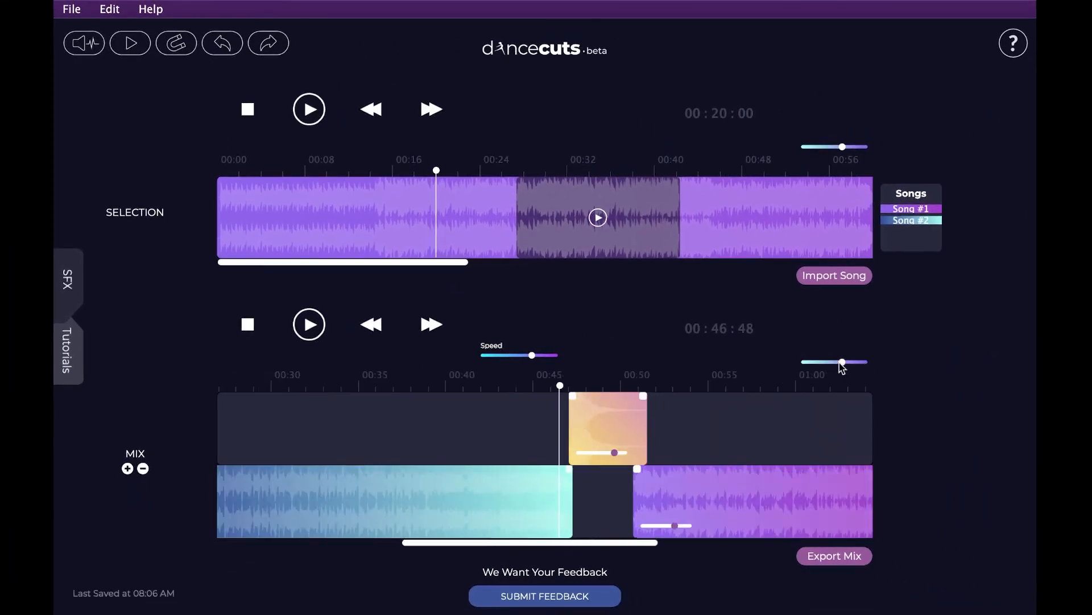